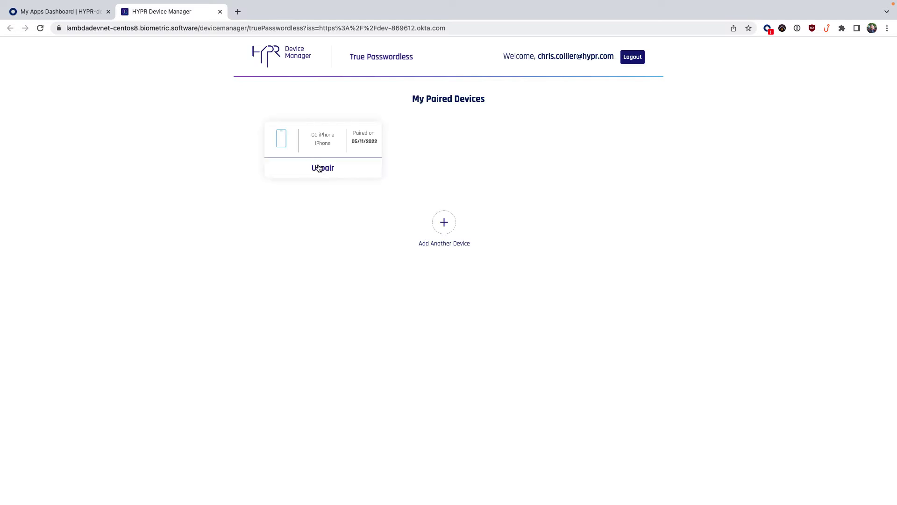
# Pair a YubiKey 5 Series NFC key over USB and let the site read its model.
pyautogui.click(456, 226)
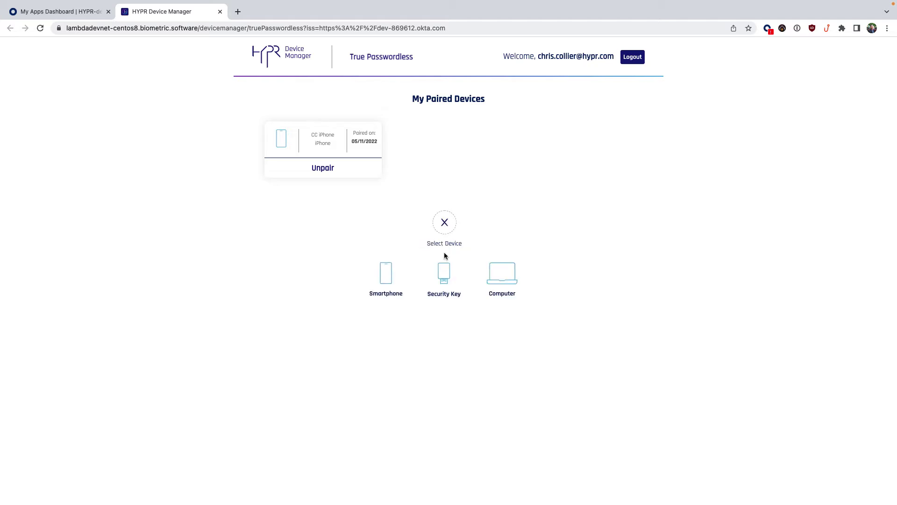
pyautogui.click(444, 277)
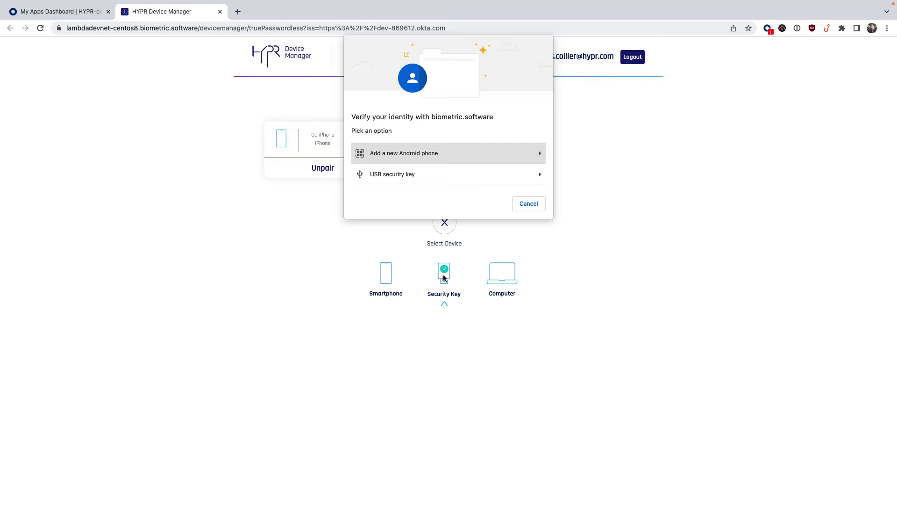
pyautogui.click(538, 176)
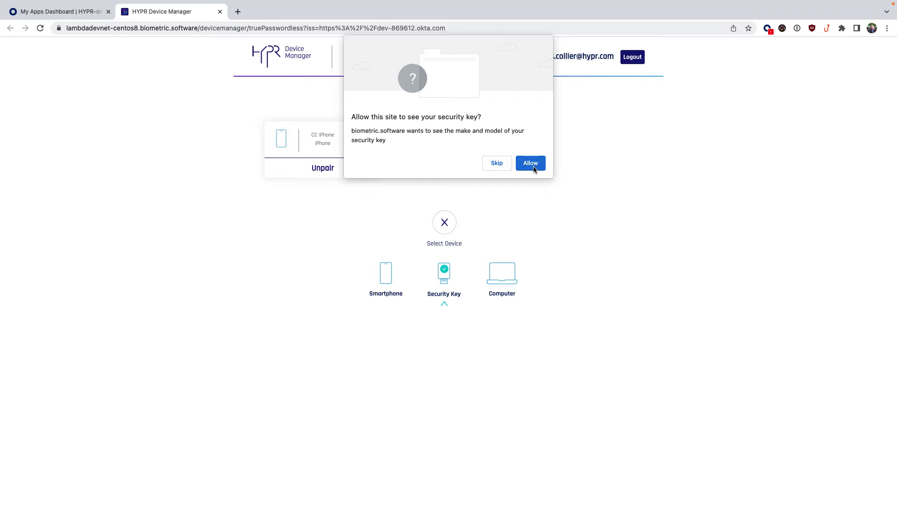
pyautogui.click(534, 167)
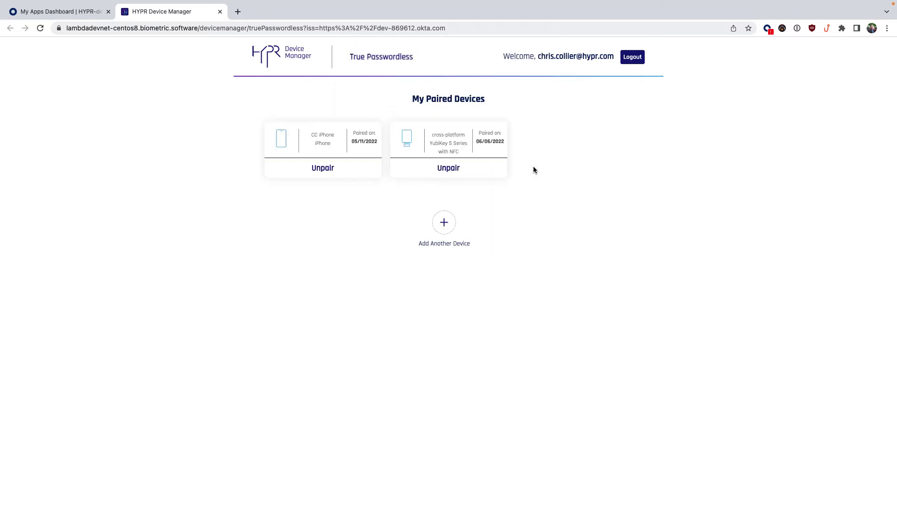
# Pair the Mac's Chrome Touch ID authenticator as a computer, approving with the Mac password.
pyautogui.click(447, 220)
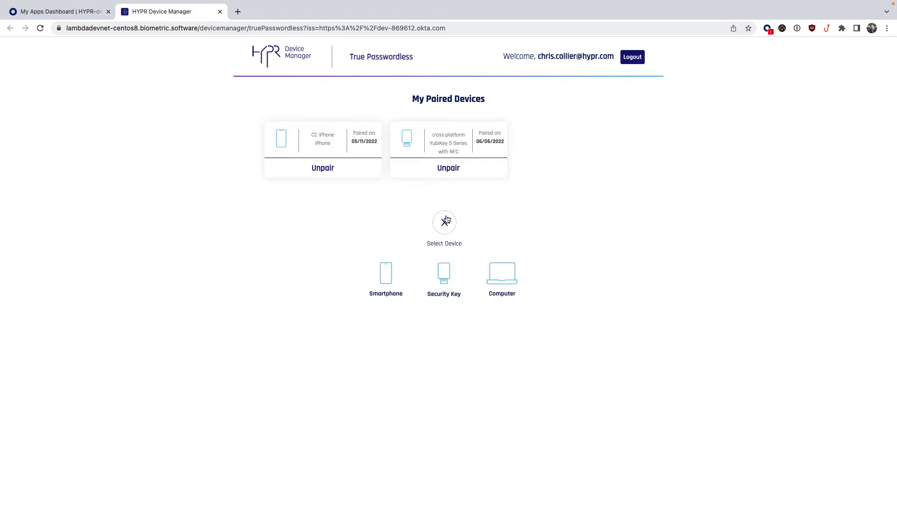
pyautogui.click(498, 278)
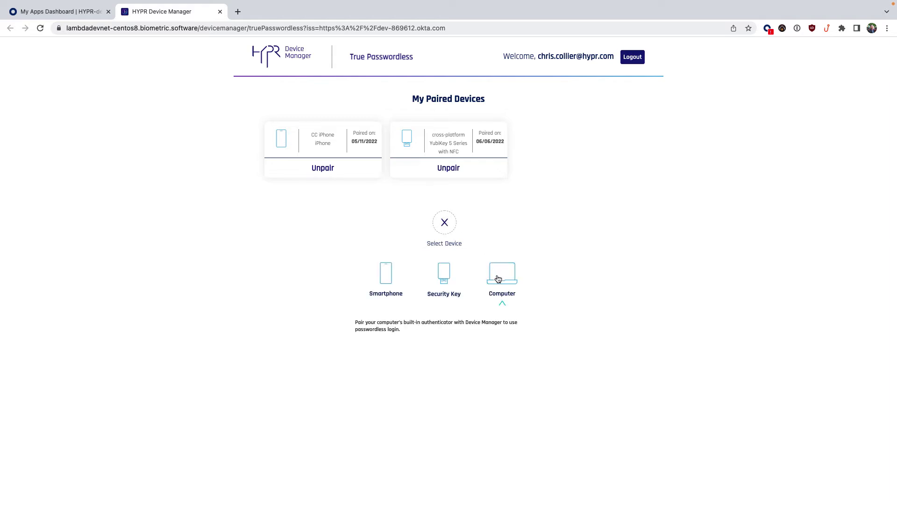
pyautogui.click(497, 278)
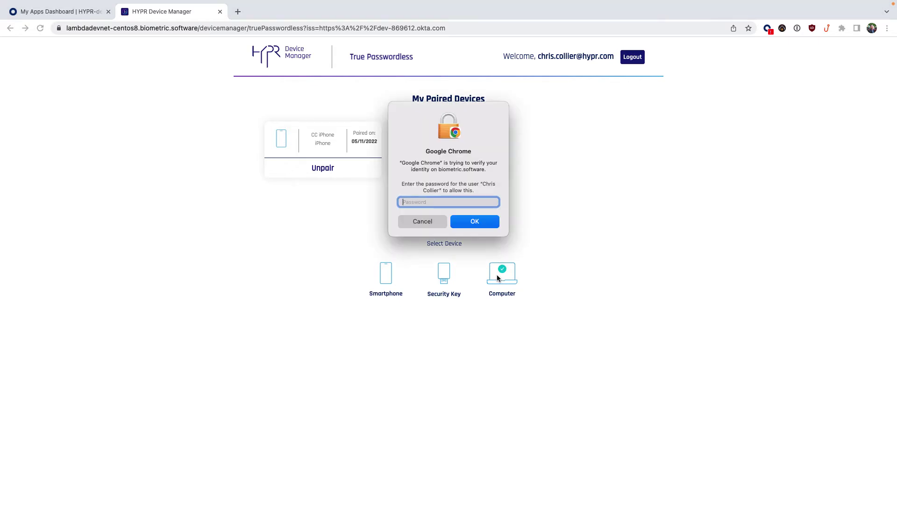
pyautogui.write('*')
pyautogui.write('********')
pyautogui.write('*********')
pyautogui.press('Return')
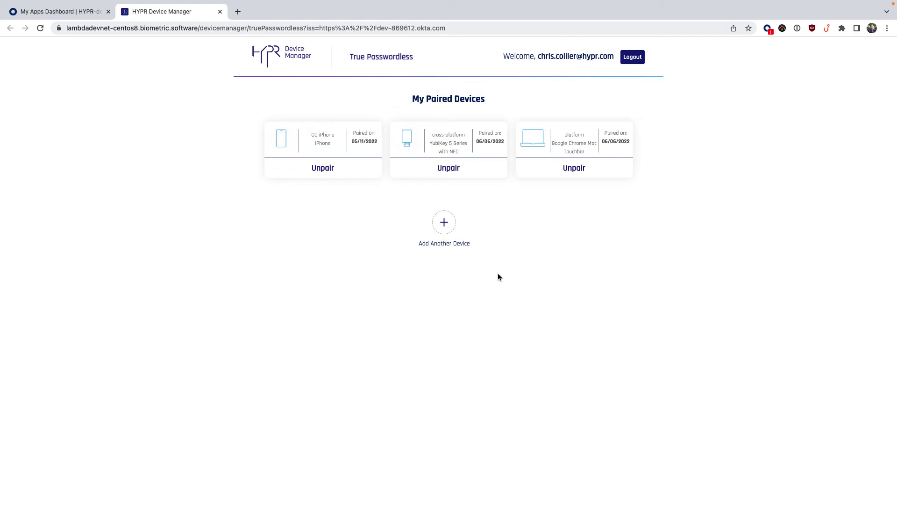
# Unpair the Mac Chrome authenticator, then pair it again as a computer via Touch ID.
pyautogui.click(581, 170)
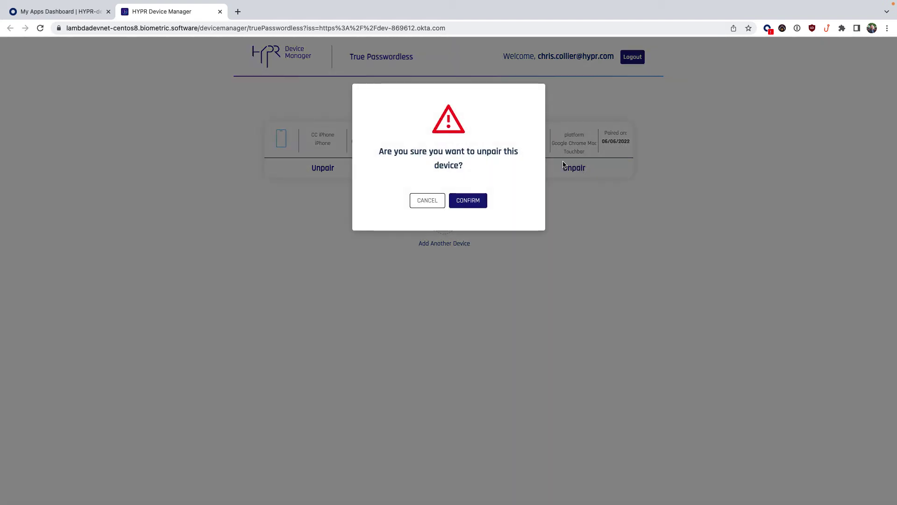
pyautogui.click(463, 202)
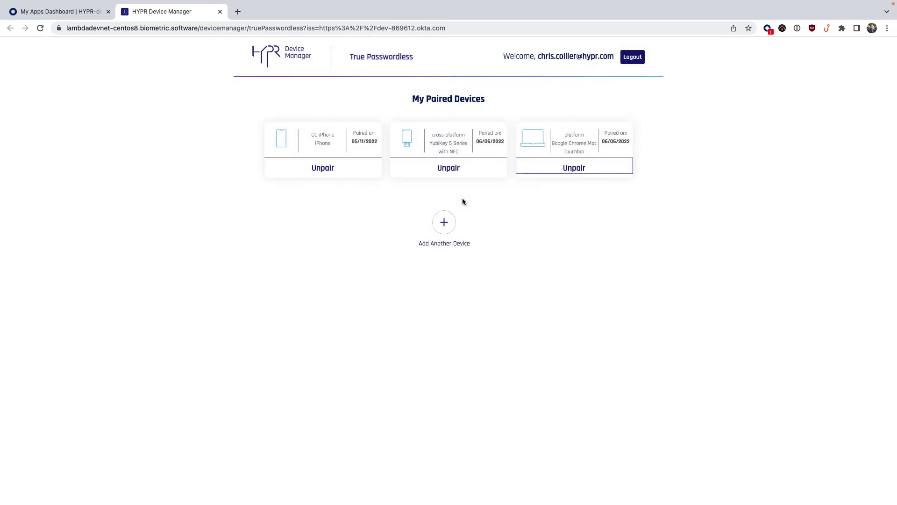
pyautogui.click(444, 223)
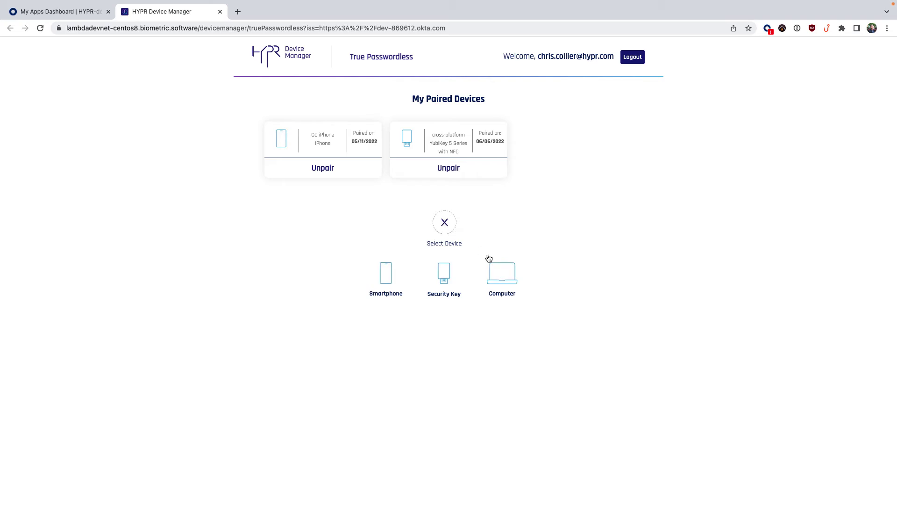
pyautogui.click(506, 277)
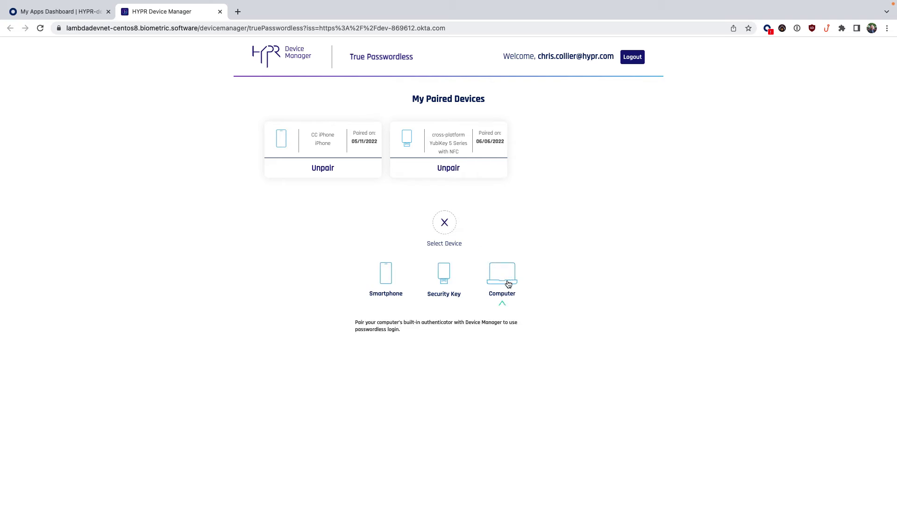
pyautogui.click(508, 284)
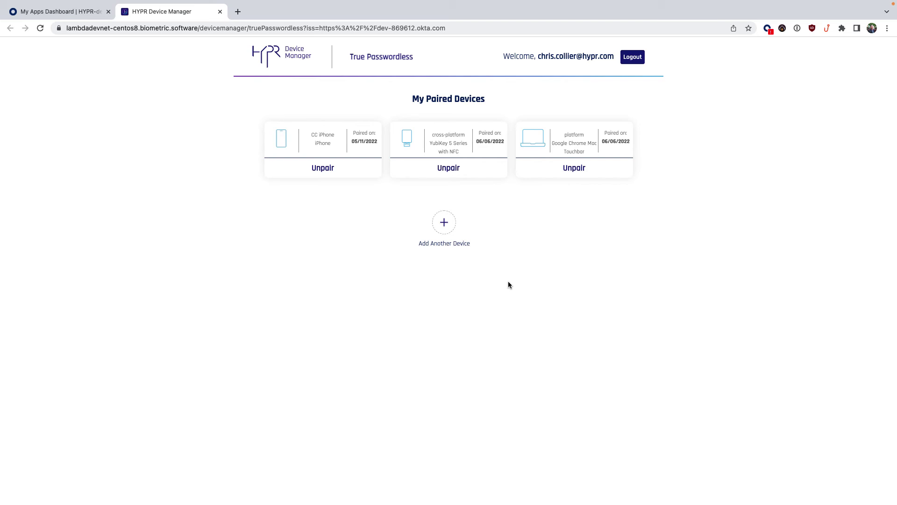
# Unpair the iPhone and display the smartphone pairing QR code for the HYPR app.
pyautogui.click(333, 169)
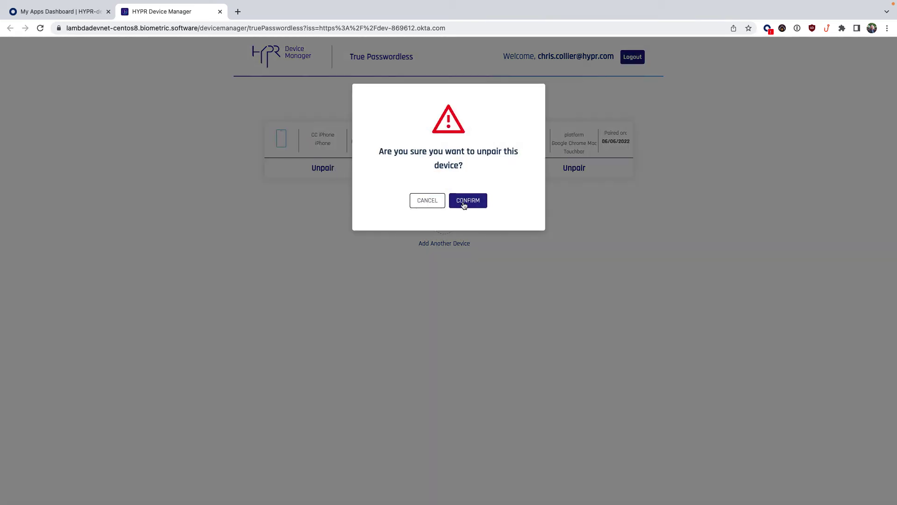
pyautogui.click(465, 202)
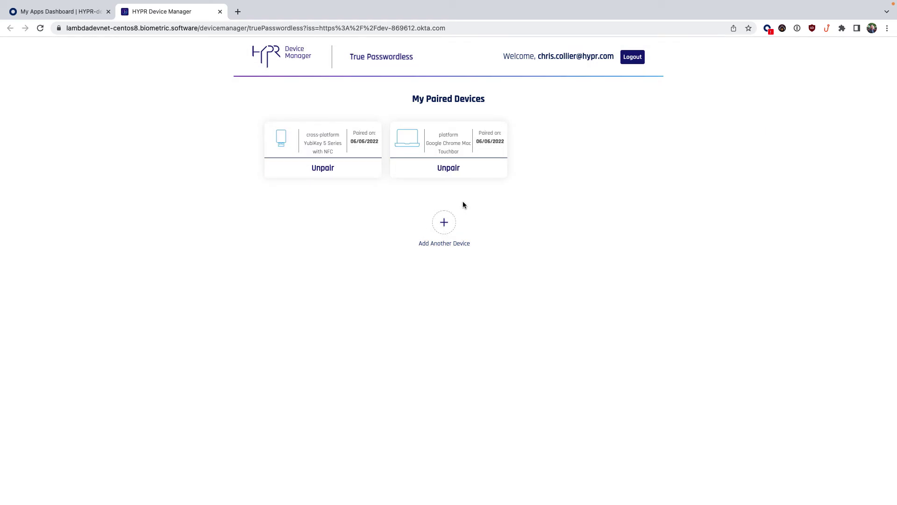
pyautogui.click(444, 222)
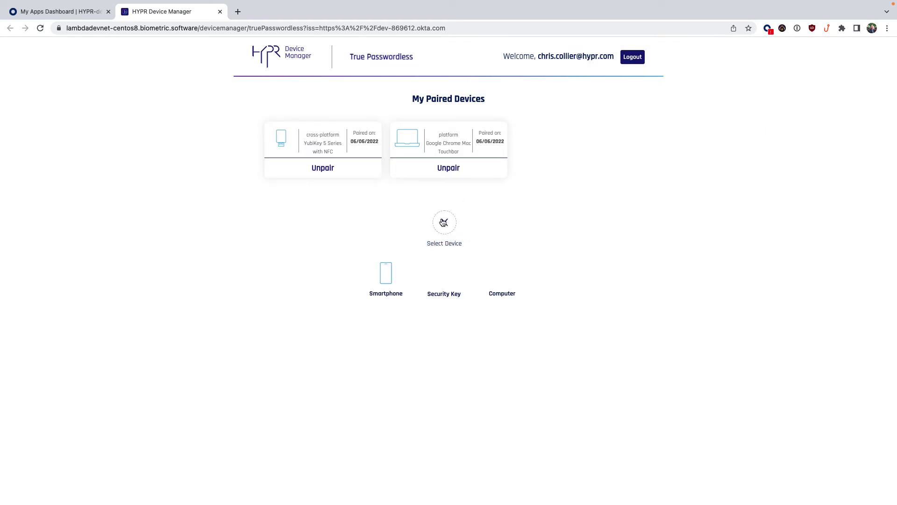
pyautogui.click(387, 271)
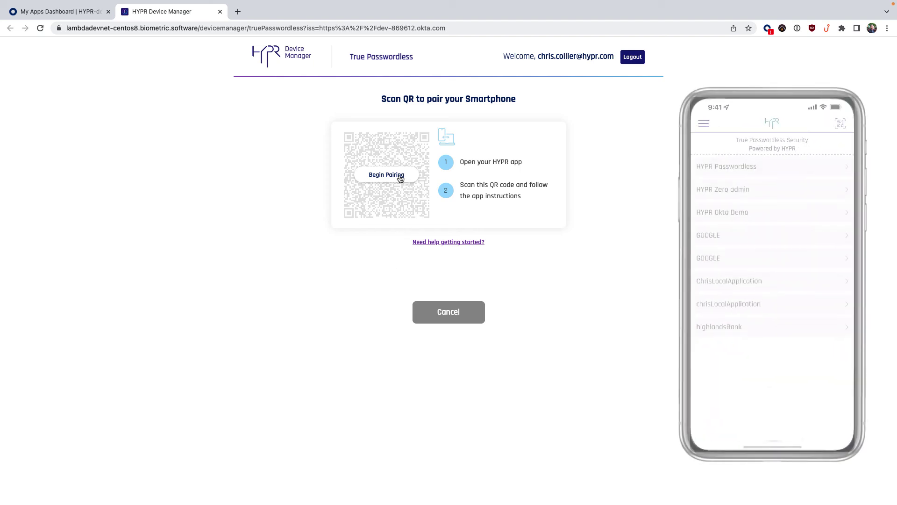
pyautogui.click(403, 181)
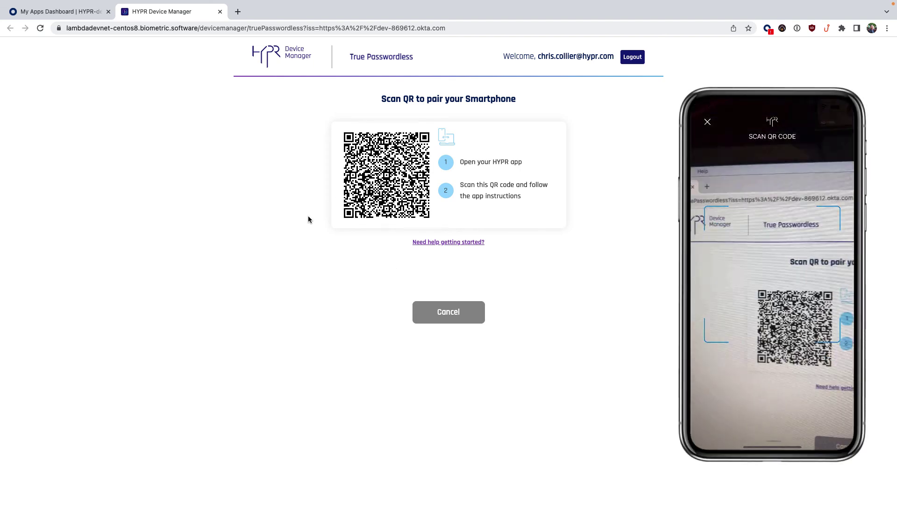